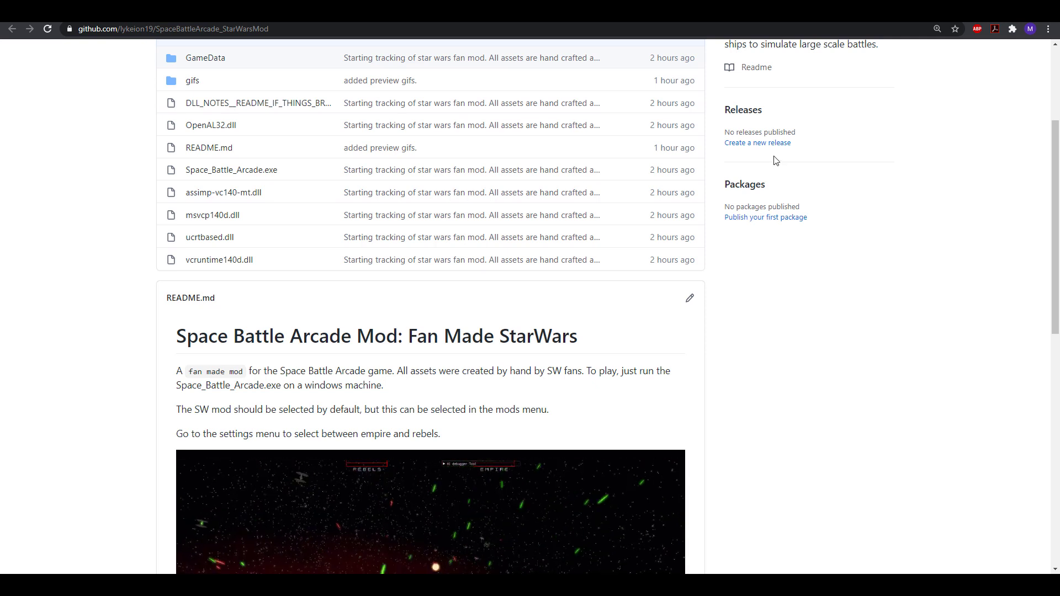
Look through the SpaceBattleArcade_StarWarsMod repository page, examining its file list, README instructions and preview gifs
{"action": "scroll", "coordinate": [527, 310], "scroll_direction": "up", "scroll_amount": 2}
{"action": "scroll", "coordinate": [529, 307], "scroll_direction": "down", "scroll_amount": 1}
{"action": "scroll", "coordinate": [557, 311], "scroll_direction": "down", "scroll_amount": 8}
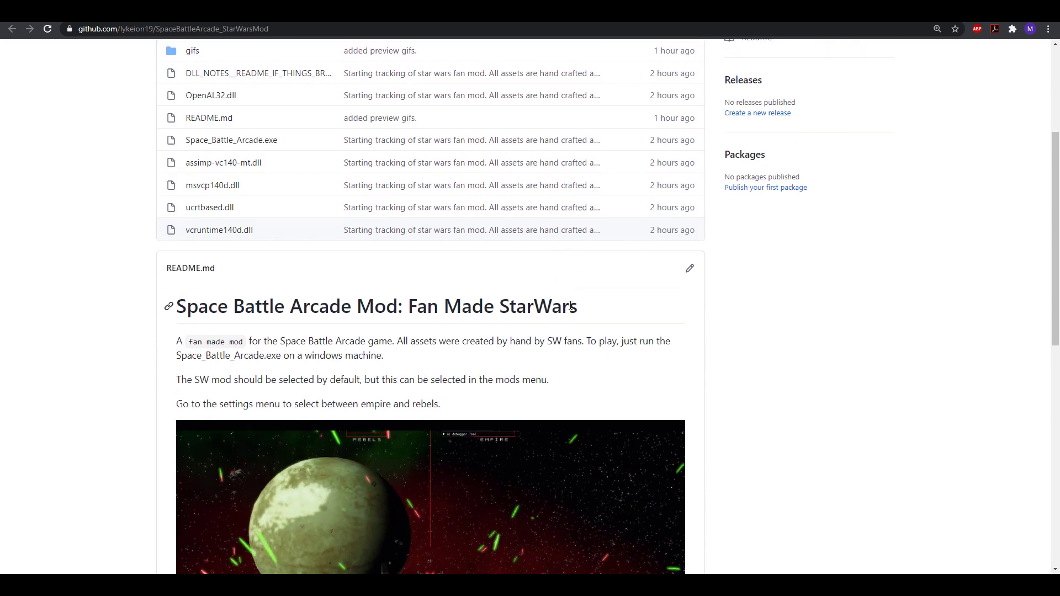
{"action": "scroll", "coordinate": [591, 301], "scroll_direction": "down", "scroll_amount": 3}
{"action": "scroll", "coordinate": [445, 320], "scroll_direction": "up", "scroll_amount": 15}
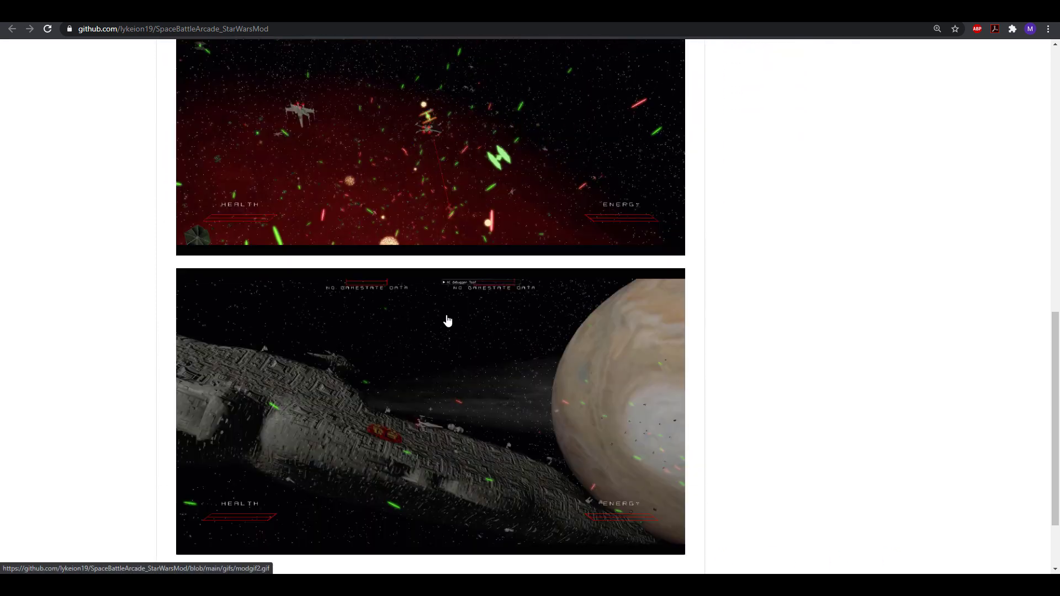
{"action": "scroll", "coordinate": [458, 318], "scroll_direction": "up", "scroll_amount": 1}
{"action": "scroll", "coordinate": [466, 317], "scroll_direction": "down", "scroll_amount": 3}
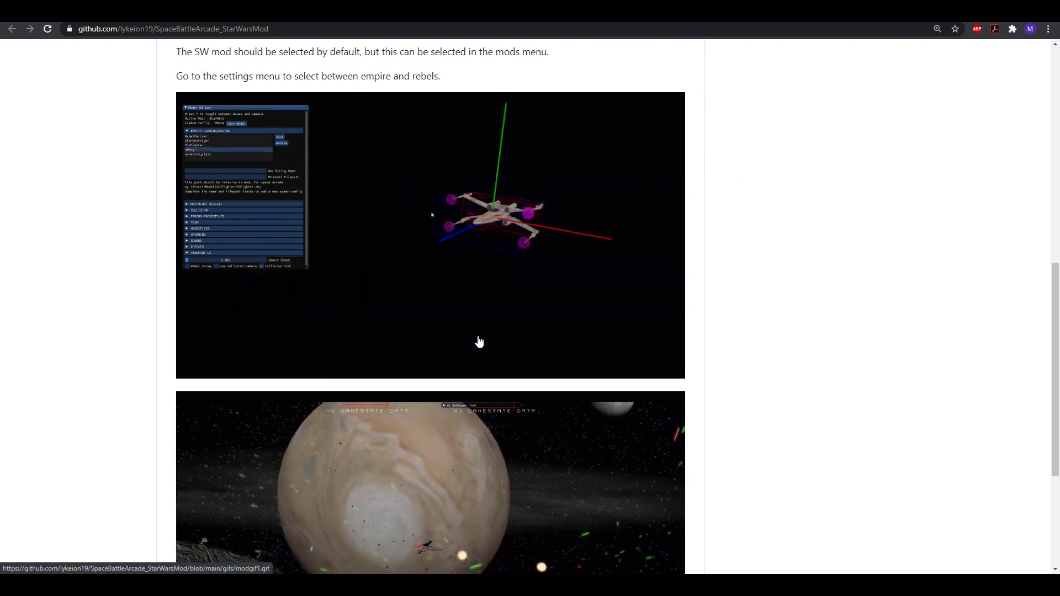
{"action": "scroll", "coordinate": [478, 342], "scroll_direction": "down", "scroll_amount": 2}
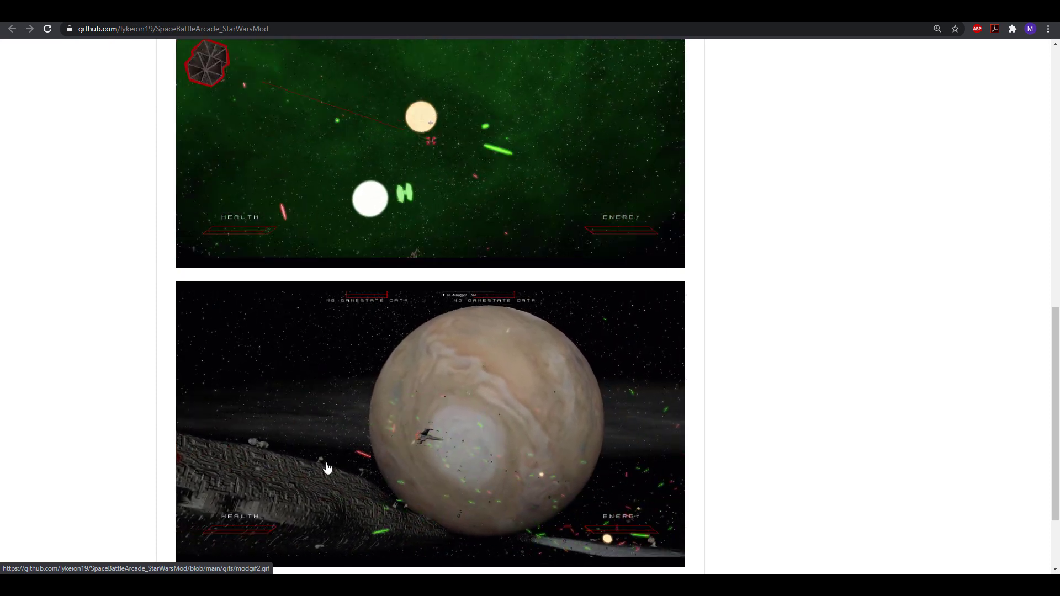
{"action": "scroll", "coordinate": [234, 356], "scroll_direction": "down", "scroll_amount": 2}
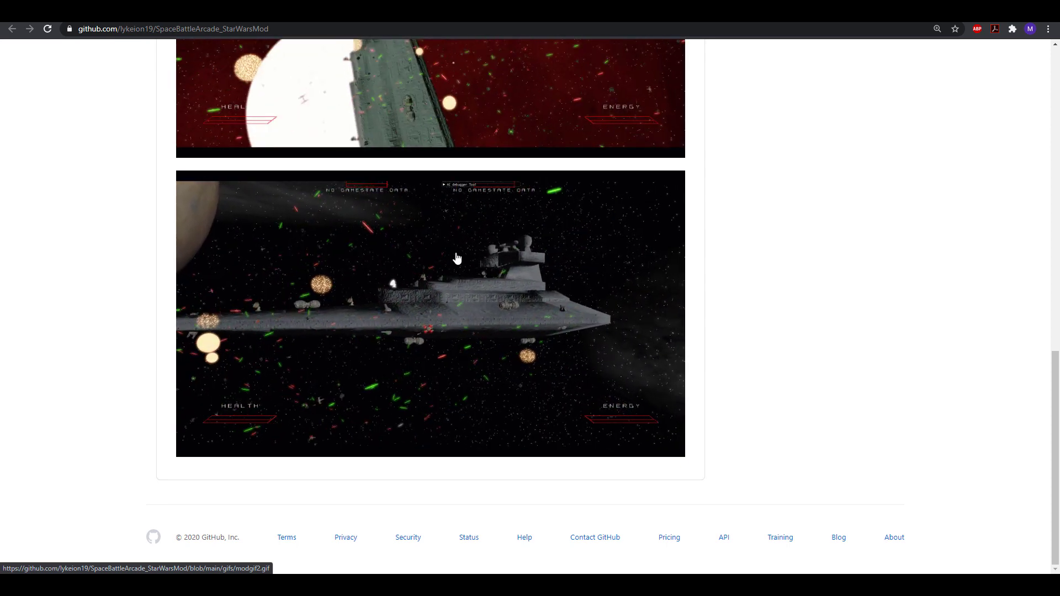
{"action": "scroll", "coordinate": [522, 337], "scroll_direction": "up", "scroll_amount": 3}
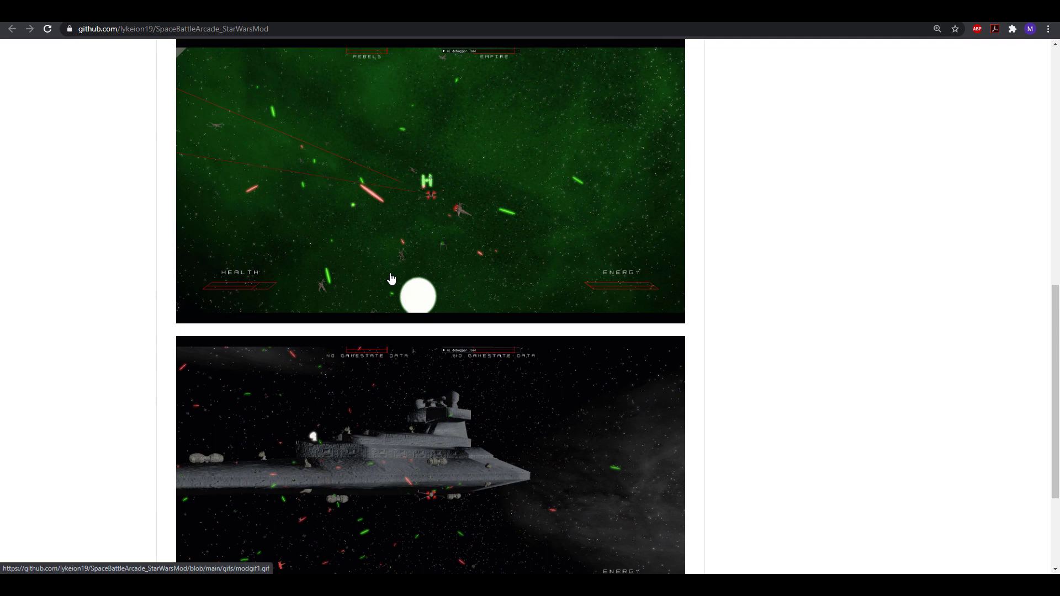
{"action": "scroll", "coordinate": [366, 214], "scroll_direction": "up", "scroll_amount": 5}
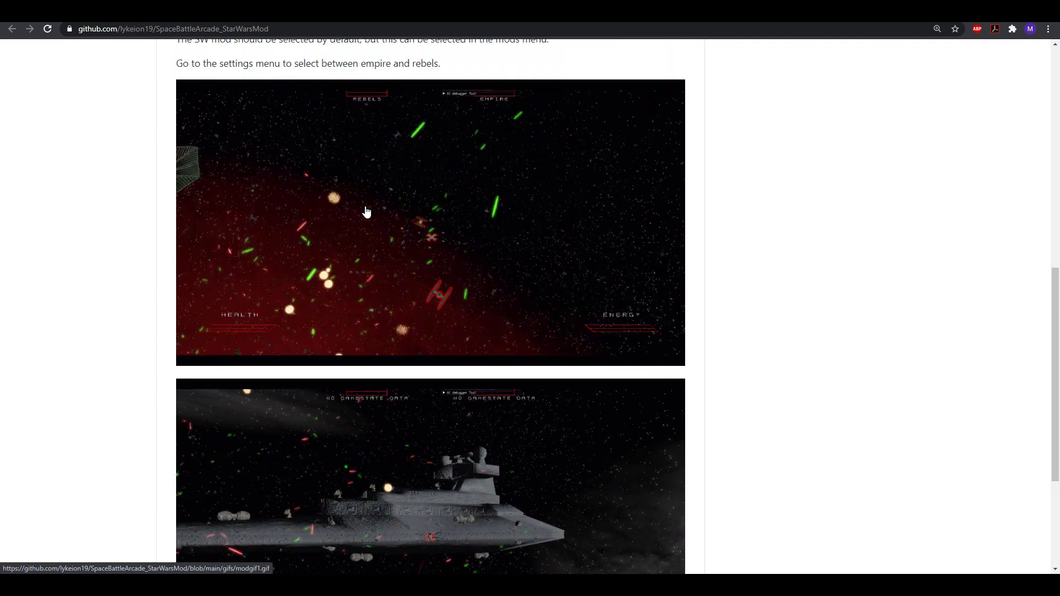
{"action": "scroll", "coordinate": [423, 242], "scroll_direction": "up", "scroll_amount": 3}
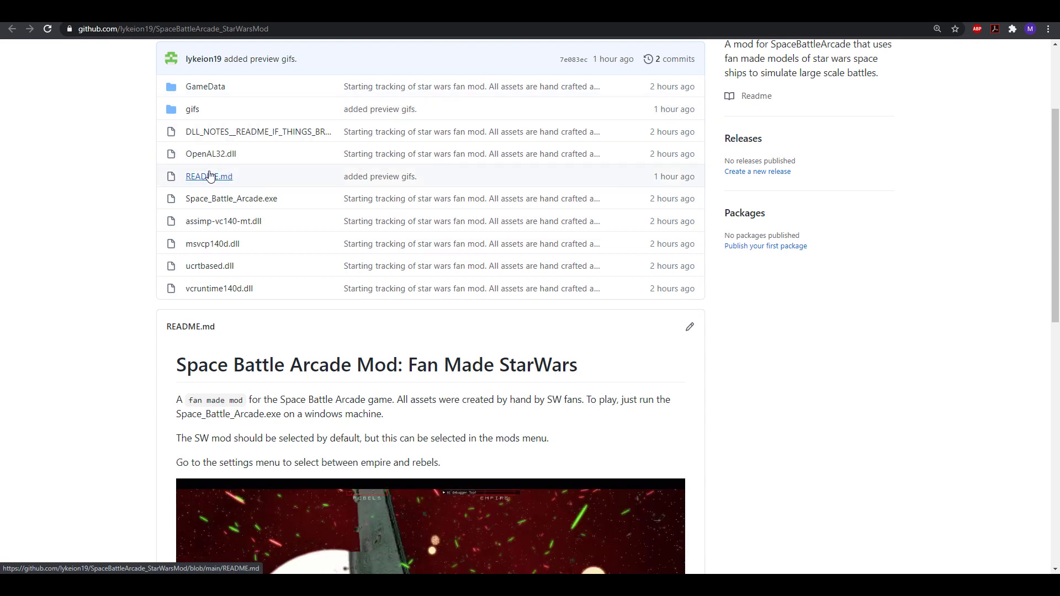
{"action": "scroll", "coordinate": [216, 172], "scroll_direction": "down", "scroll_amount": 1}
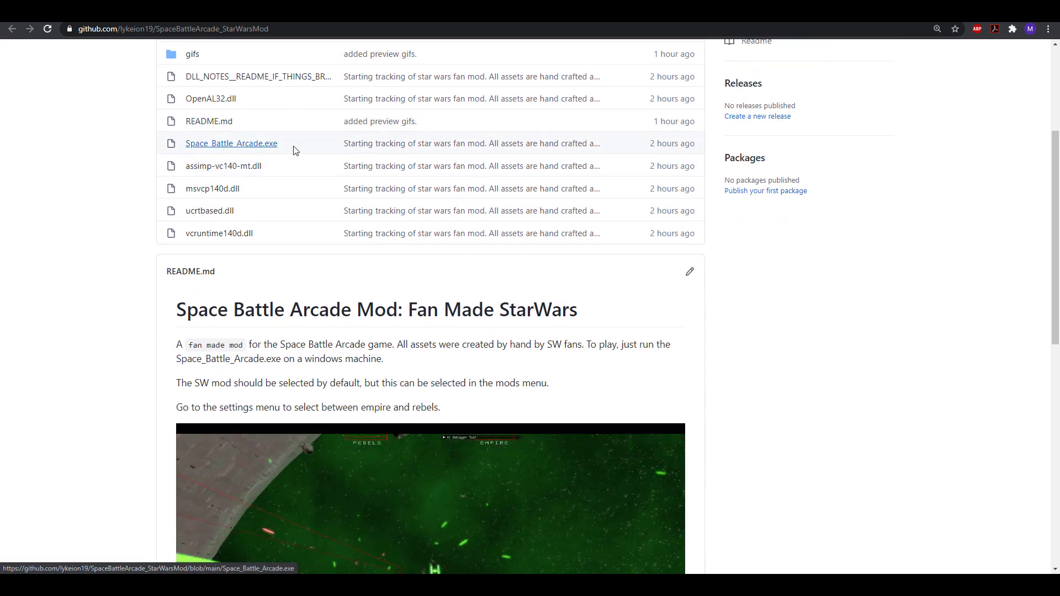
{"action": "scroll", "coordinate": [232, 95], "scroll_direction": "up", "scroll_amount": 1}
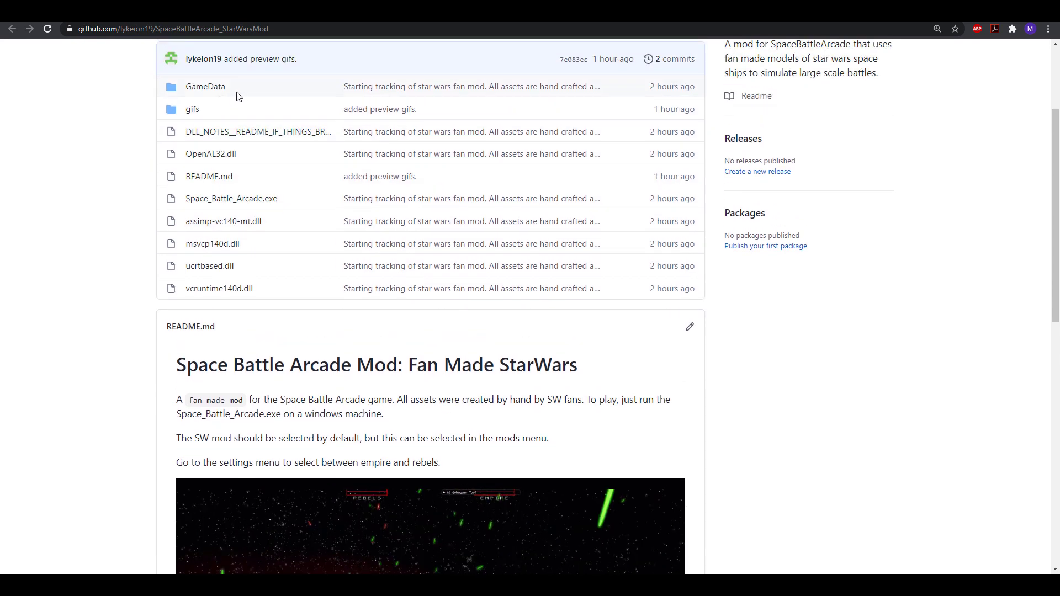
Browse the repository to the StarWars folder inside GameData/mods and view its contents
{"action": "left_click", "coordinate": [195, 90]}
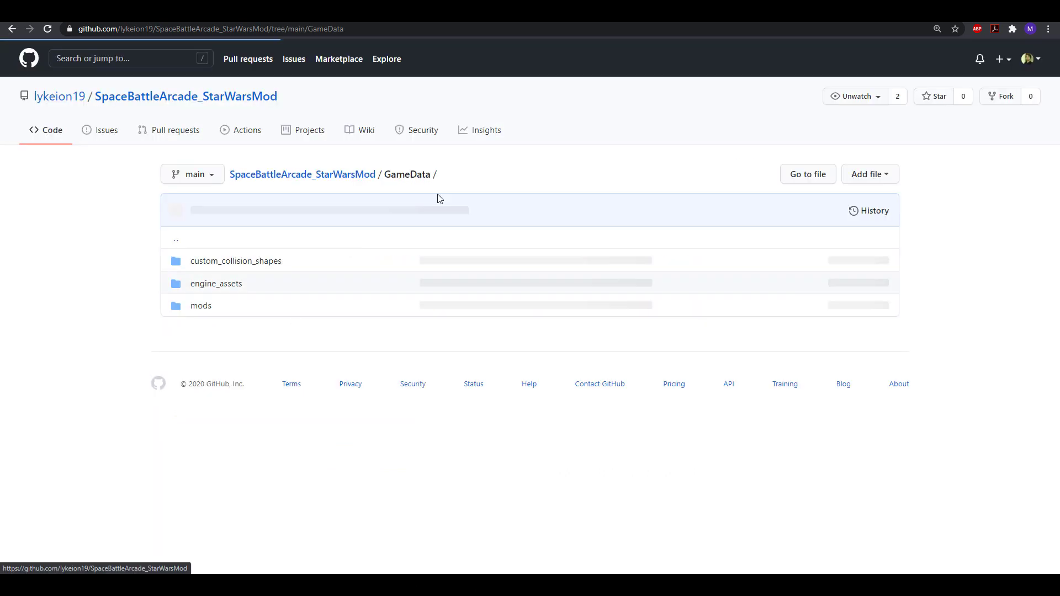
{"action": "left_click", "coordinate": [201, 306]}
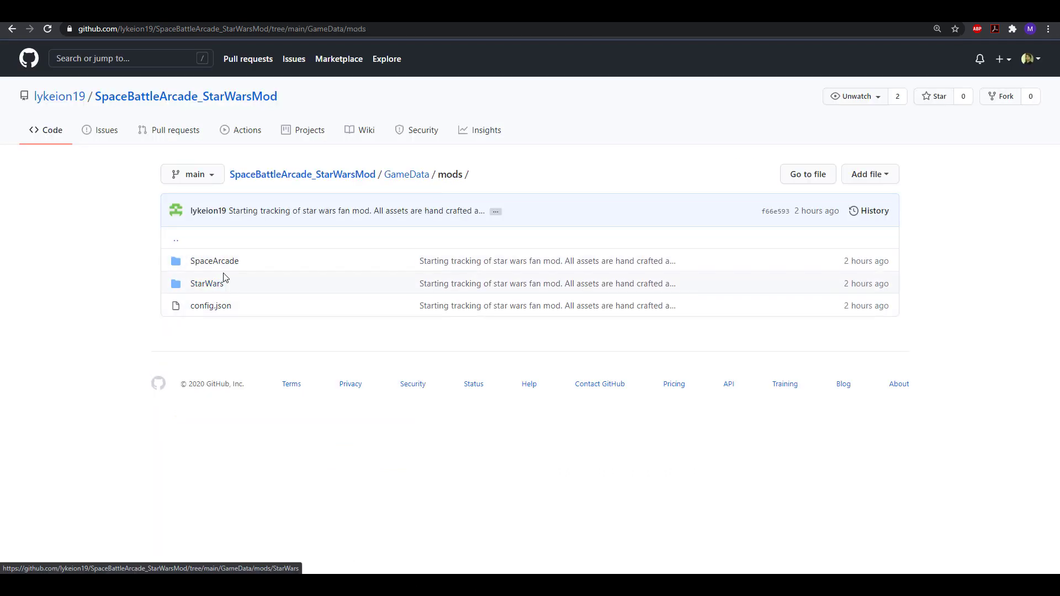
{"action": "left_click", "coordinate": [223, 282]}
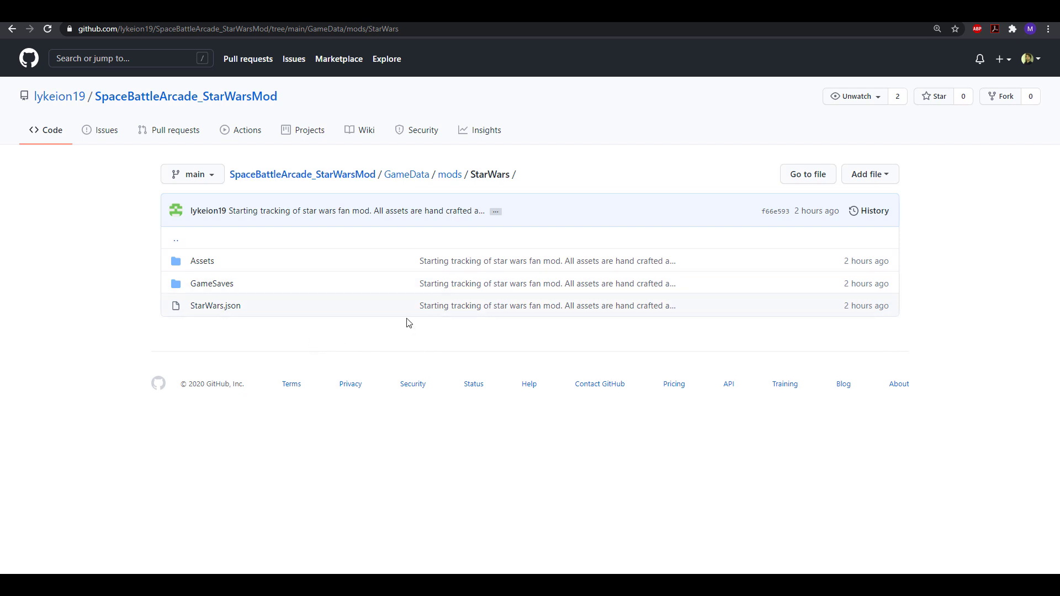
Switch to the Space Battle Arcade game, check which mod is selected in its mod list, and return to the Space Arcade main options
{"action": "key", "text": "alt+Left"}
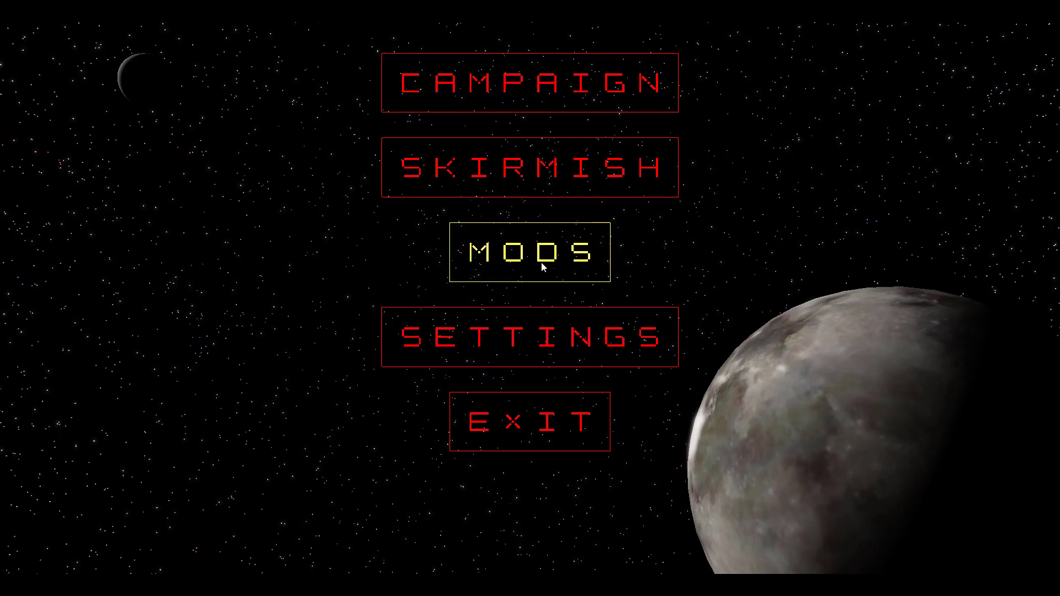
{"action": "left_click", "coordinate": [541, 263]}
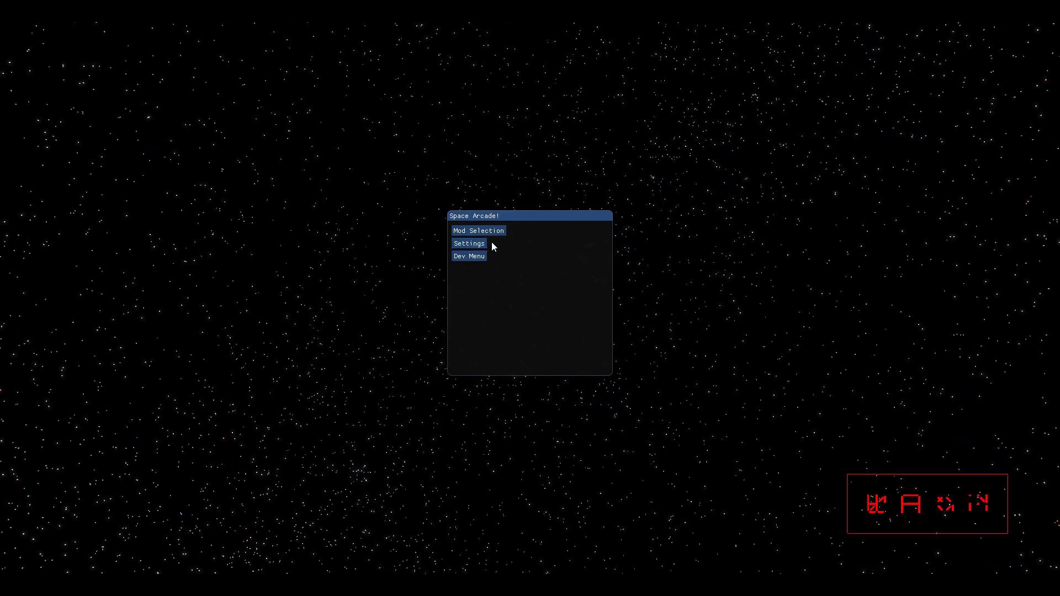
{"action": "left_click", "coordinate": [486, 232]}
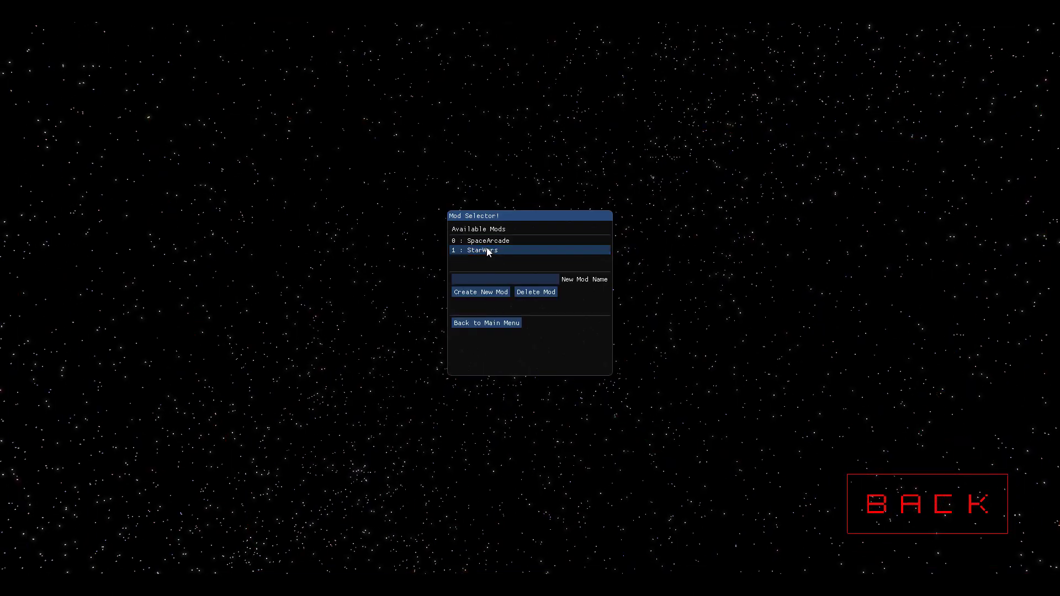
{"action": "left_click", "coordinate": [500, 323]}
Open the Model Editor from the developer options and load the TieFighter entity for a close view of its model
{"action": "left_click", "coordinate": [470, 256]}
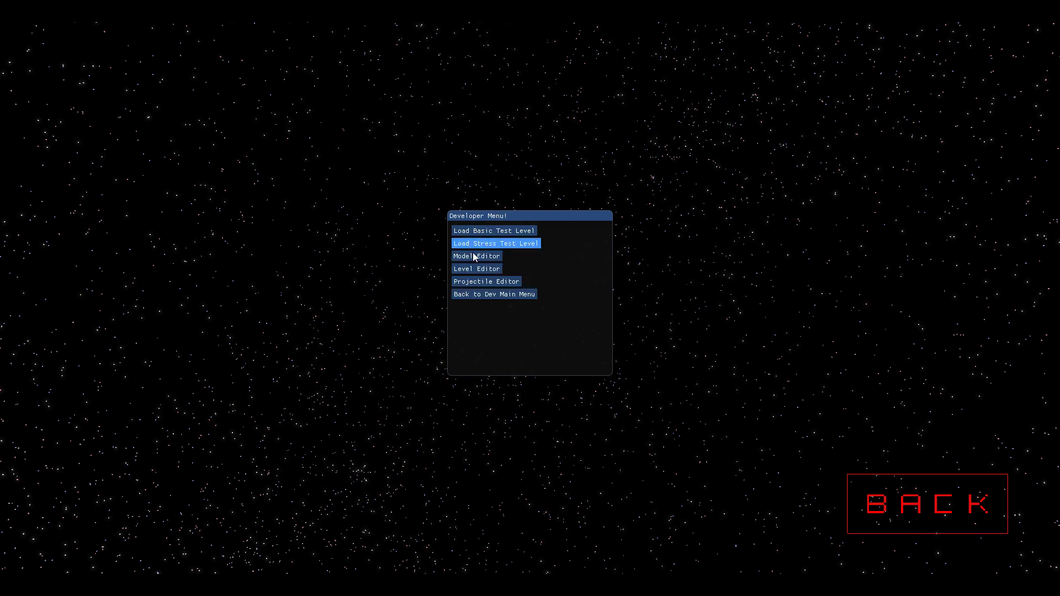
{"action": "left_click", "coordinate": [474, 257]}
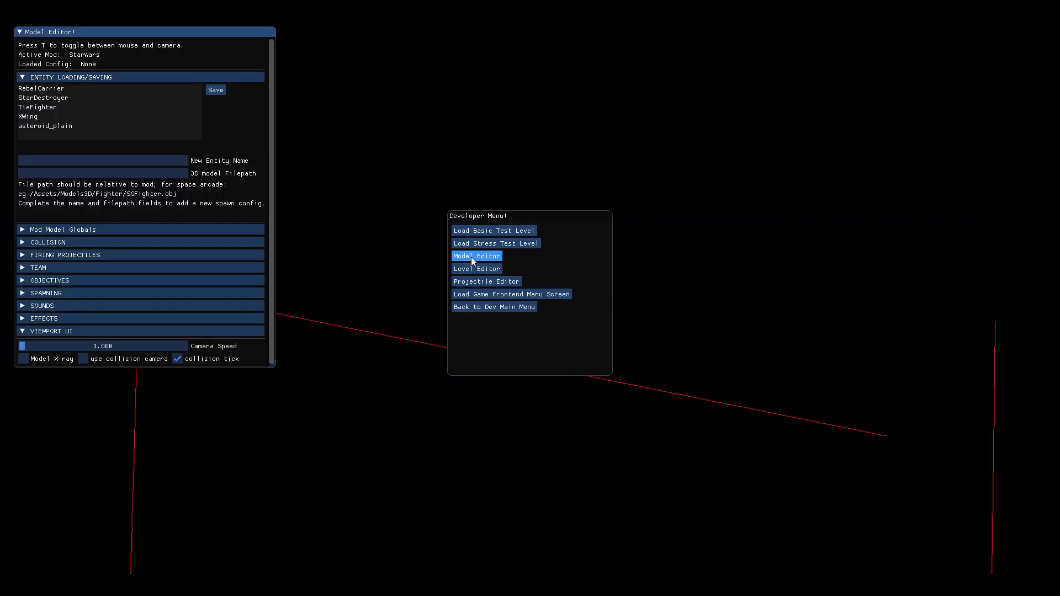
{"action": "left_click", "coordinate": [61, 108]}
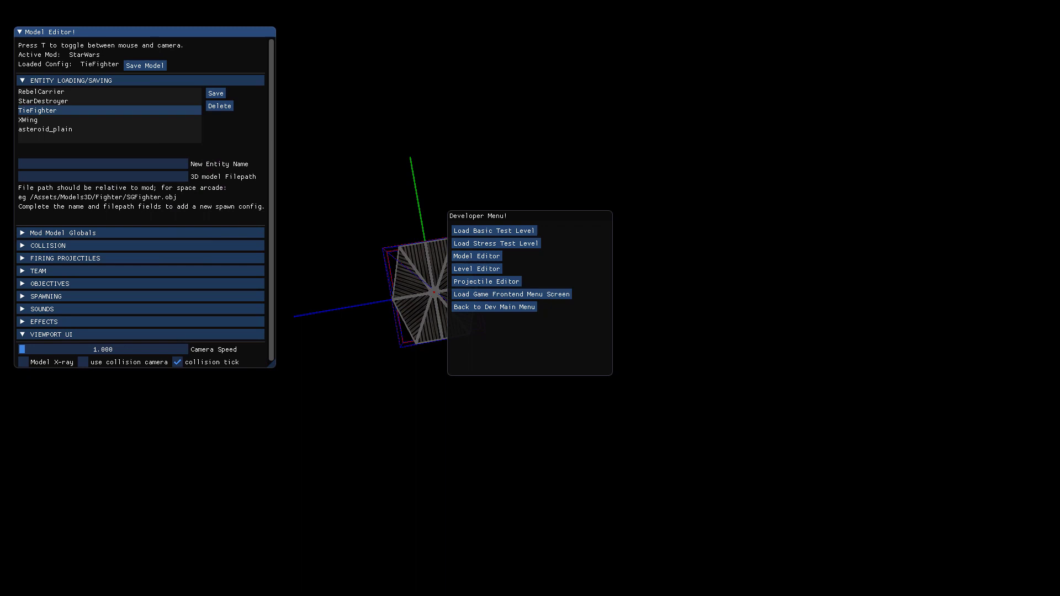
{"action": "key", "text": "Escape"}
{"action": "key", "text": "a"}
{"action": "key", "text": "w"}
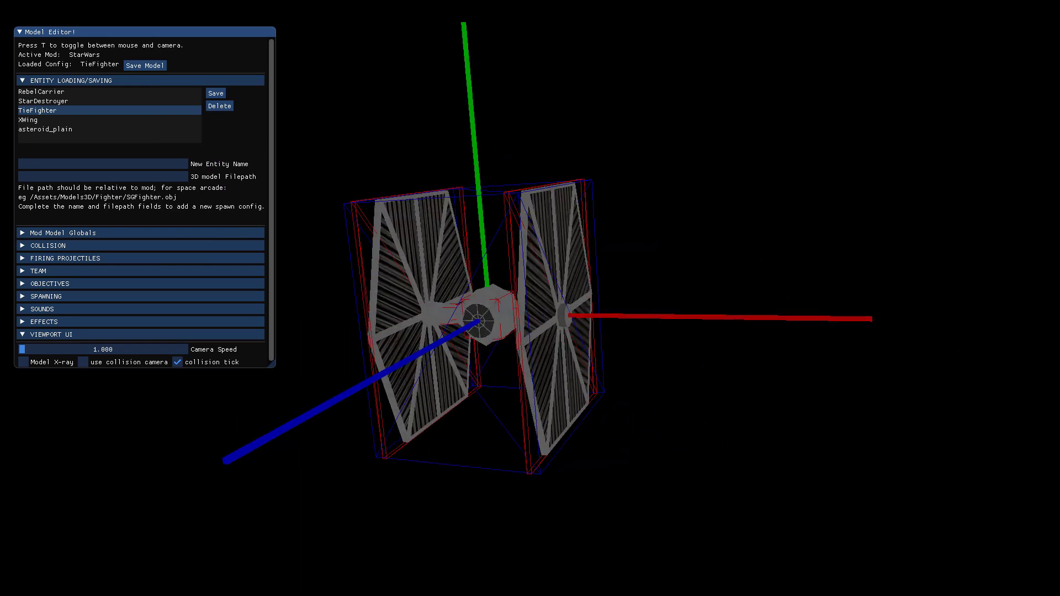
{"action": "key", "text": "d"}
{"action": "key", "text": "t"}
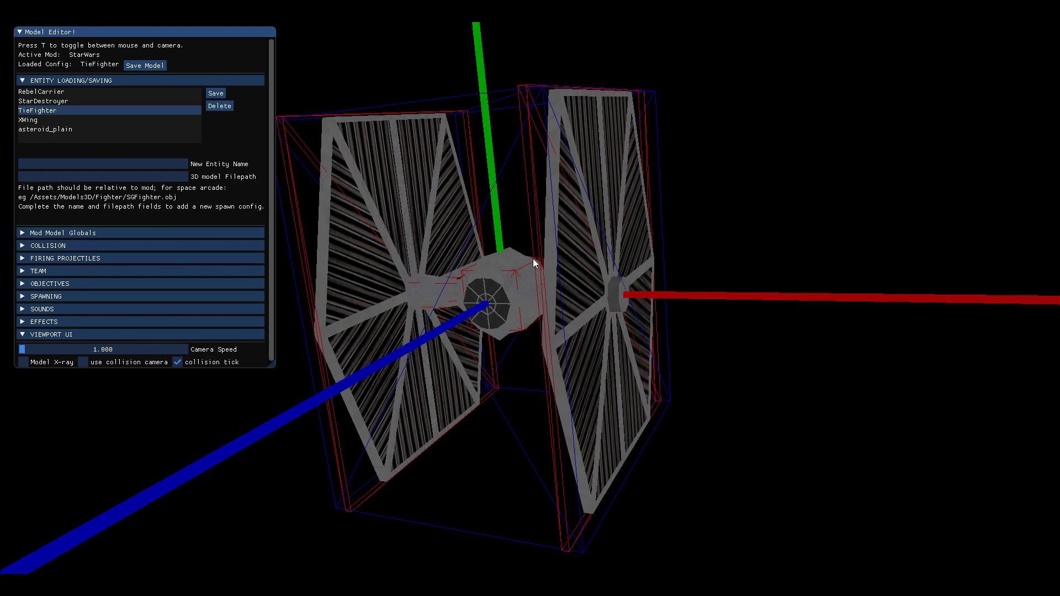
Load the XWing entity and examine its model, collision shapes and the spheres at its wing guns from several sides
{"action": "left_click", "coordinate": [36, 120]}
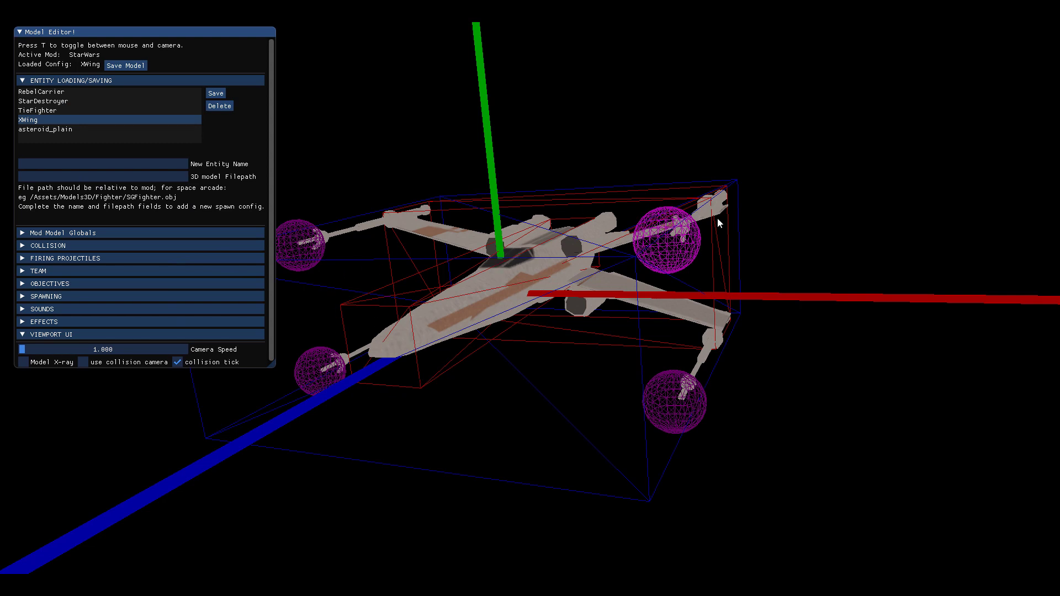
{"action": "key", "text": "t"}
{"action": "key", "text": "w"}
{"action": "key", "text": "s"}
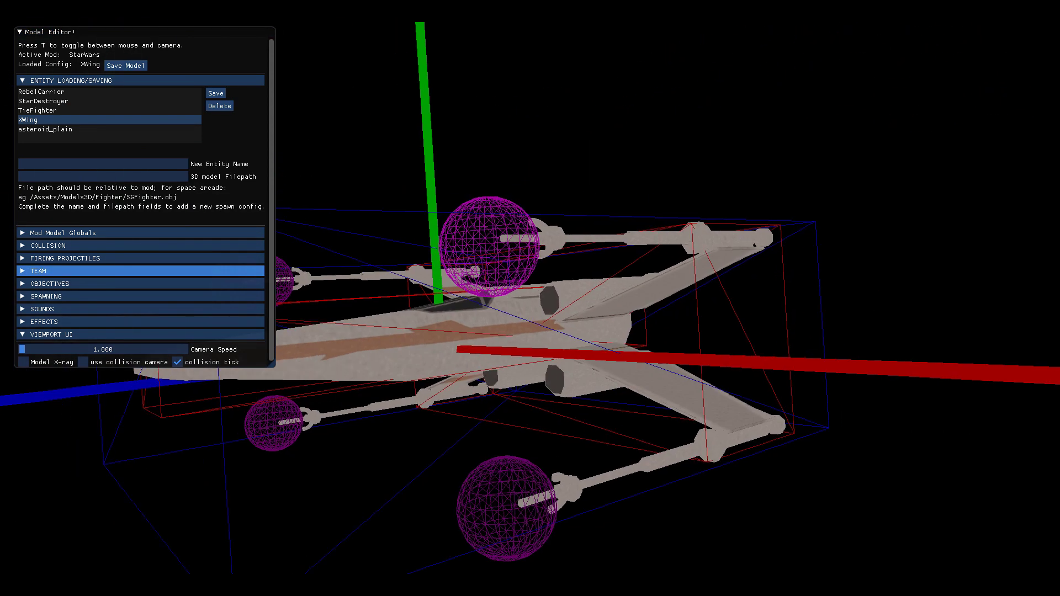
{"action": "key", "text": "a"}
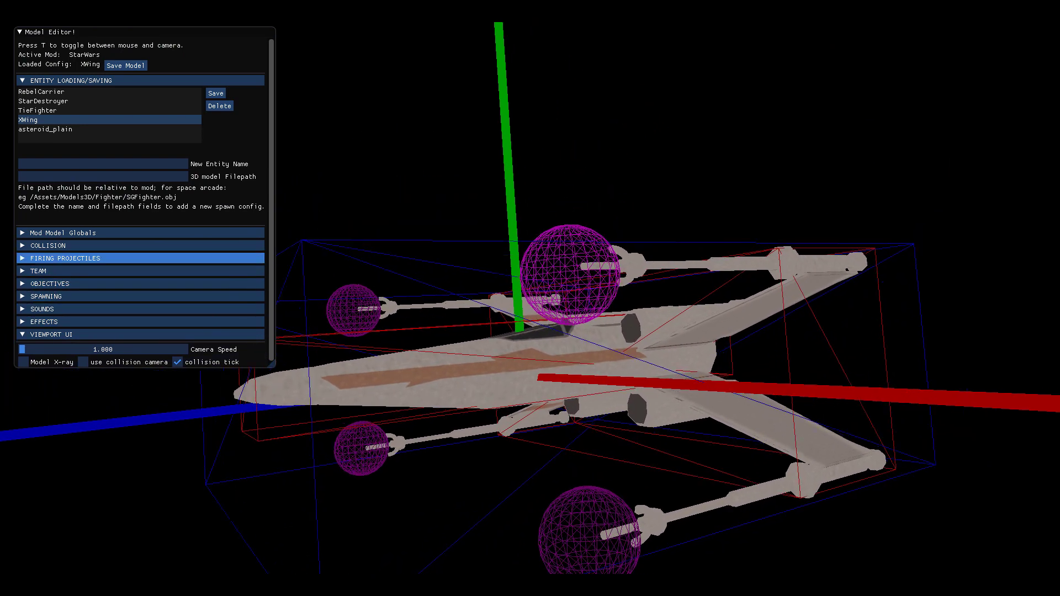
{"action": "key", "text": "s"}
{"action": "key", "text": "a"}
{"action": "key", "text": "w"}
{"action": "key", "text": "a"}
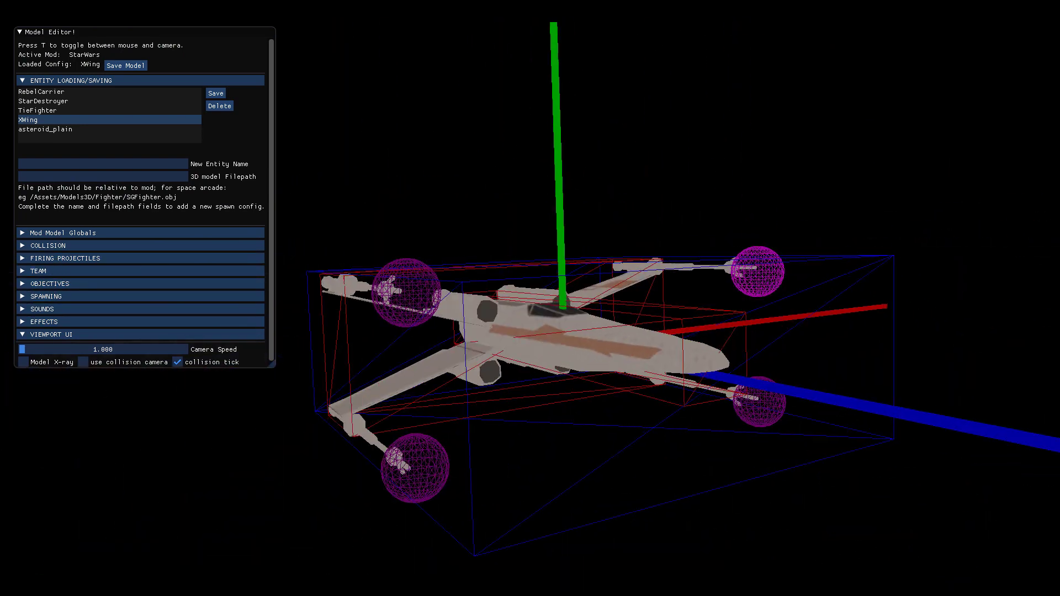
{"action": "key", "text": "d"}
{"action": "key", "text": "d"}
{"action": "key", "text": "a"}
{"action": "key", "text": "w"}
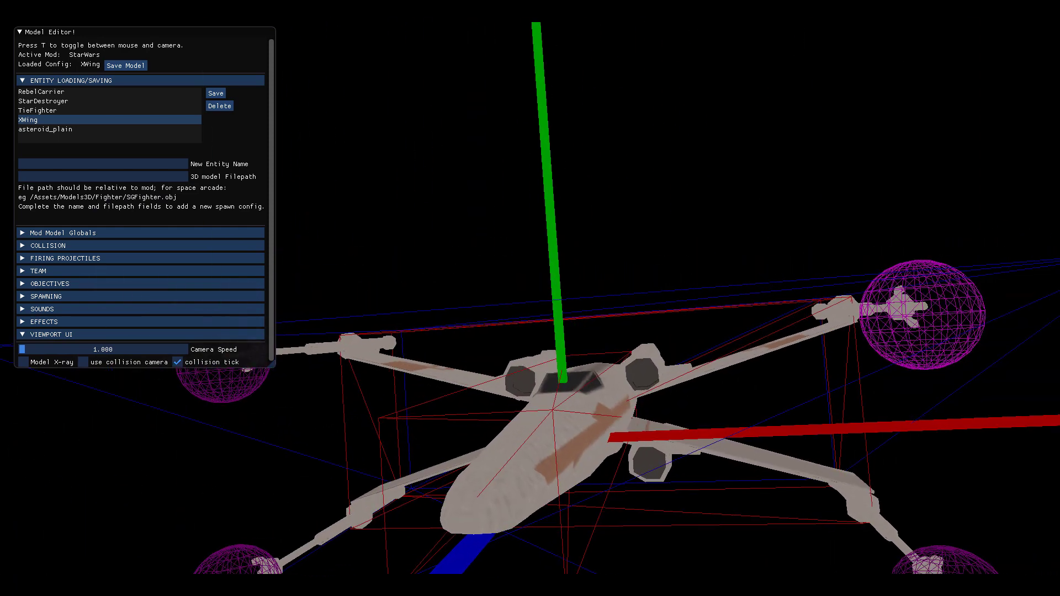
{"action": "key", "text": "s"}
{"action": "key", "text": "w"}
{"action": "key", "text": "t"}
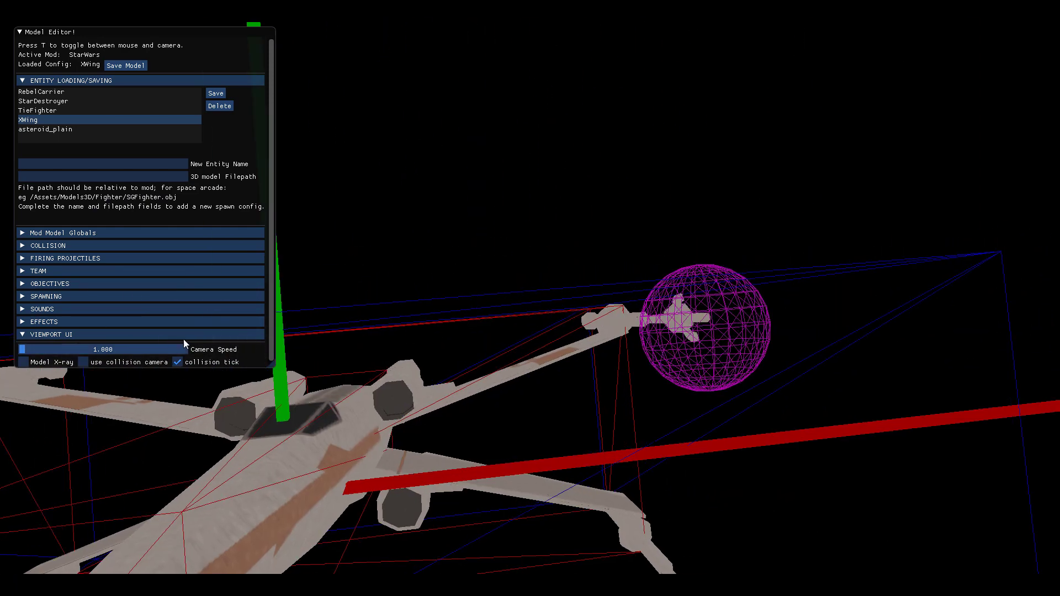
Briefly expand and collapse the XWing's team, firing projectiles and collision settings to look at them
{"action": "scroll", "coordinate": [168, 267], "scroll_direction": "down", "scroll_amount": 2}
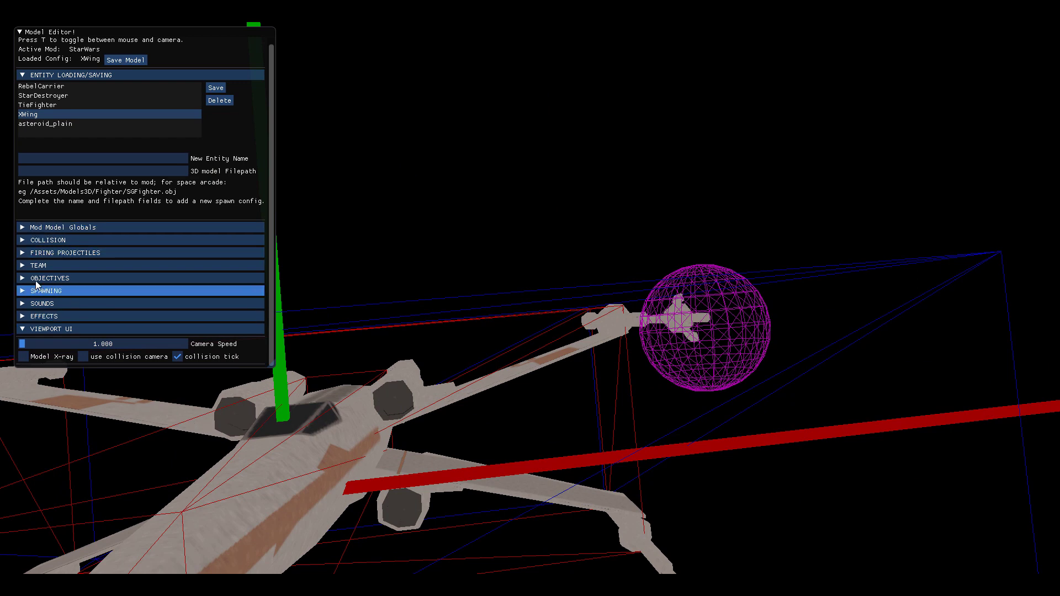
{"action": "left_click", "coordinate": [25, 269]}
{"action": "left_click", "coordinate": [25, 268]}
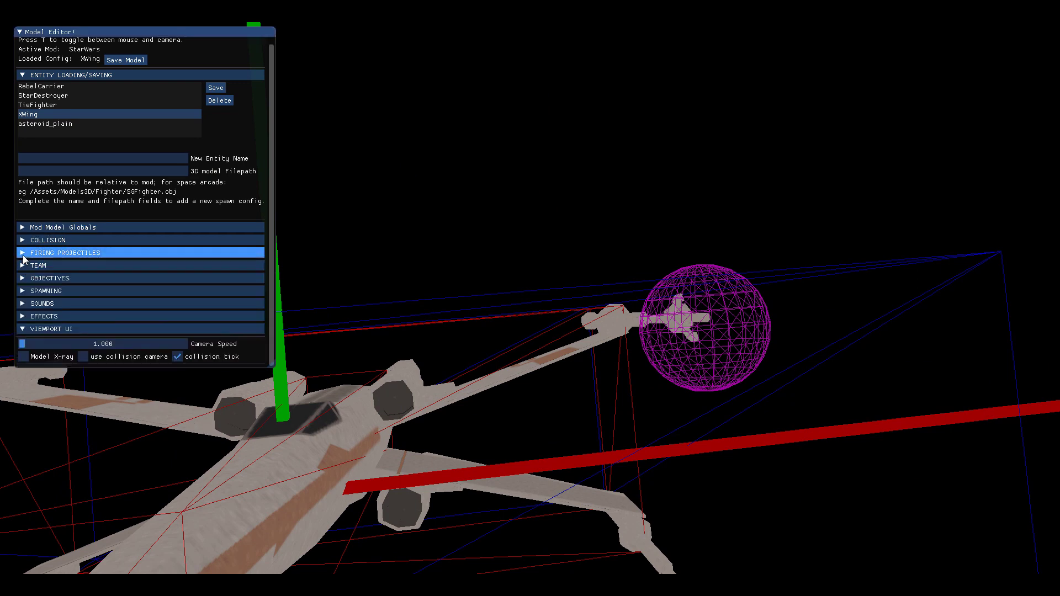
{"action": "left_click", "coordinate": [22, 255]}
{"action": "left_click", "coordinate": [22, 255]}
{"action": "left_click", "coordinate": [20, 243]}
{"action": "left_click", "coordinate": [20, 243]}
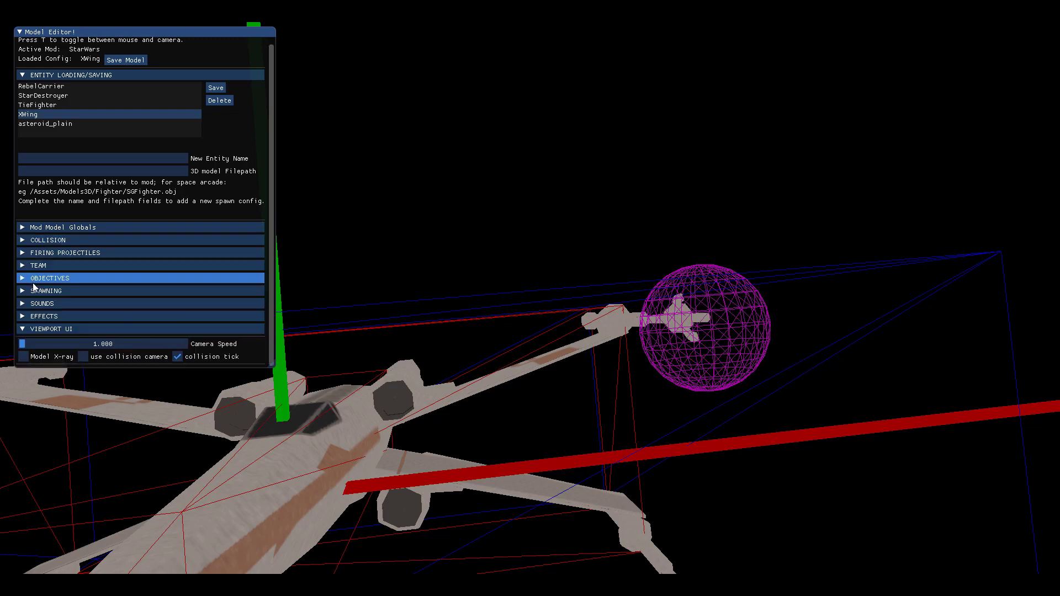
Load the StarDestroyer entity and examine its hull, turrets and spherical collision shapes from both sides
{"action": "left_click", "coordinate": [43, 95]}
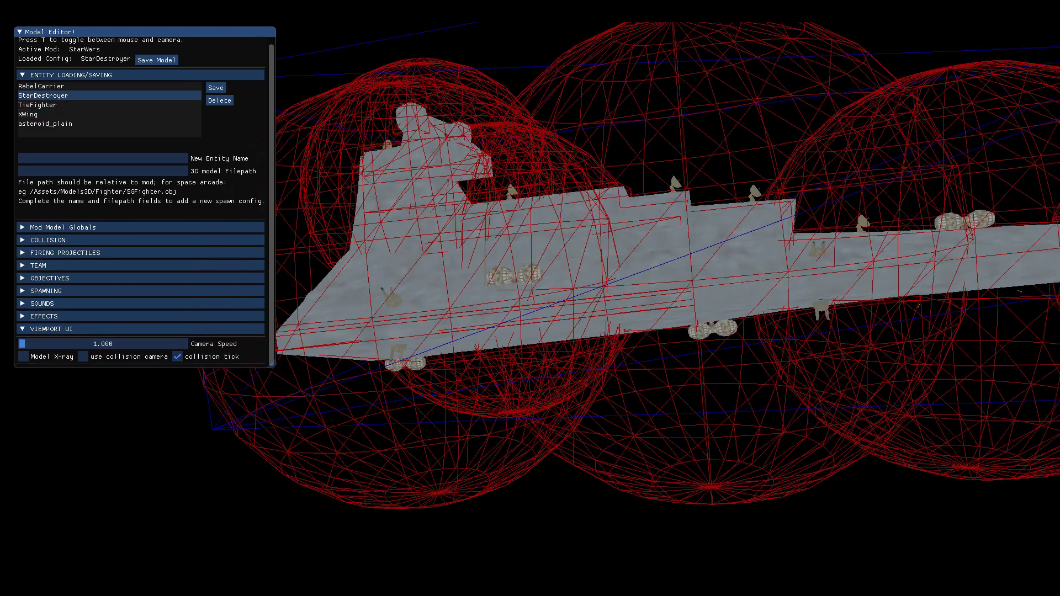
{"action": "key", "text": "s"}
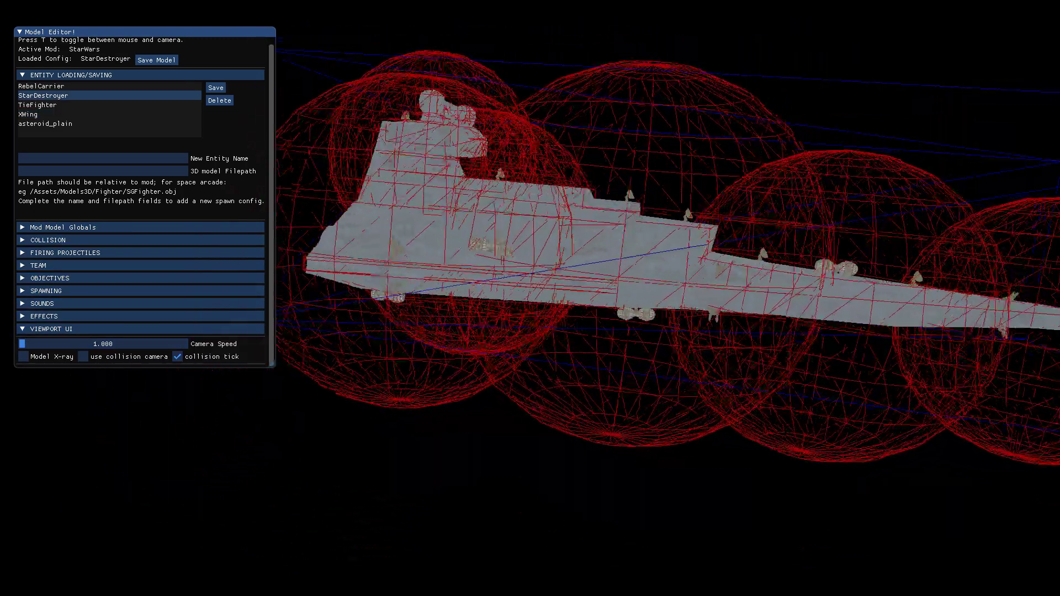
{"action": "key", "text": "w"}
{"action": "key", "text": "d"}
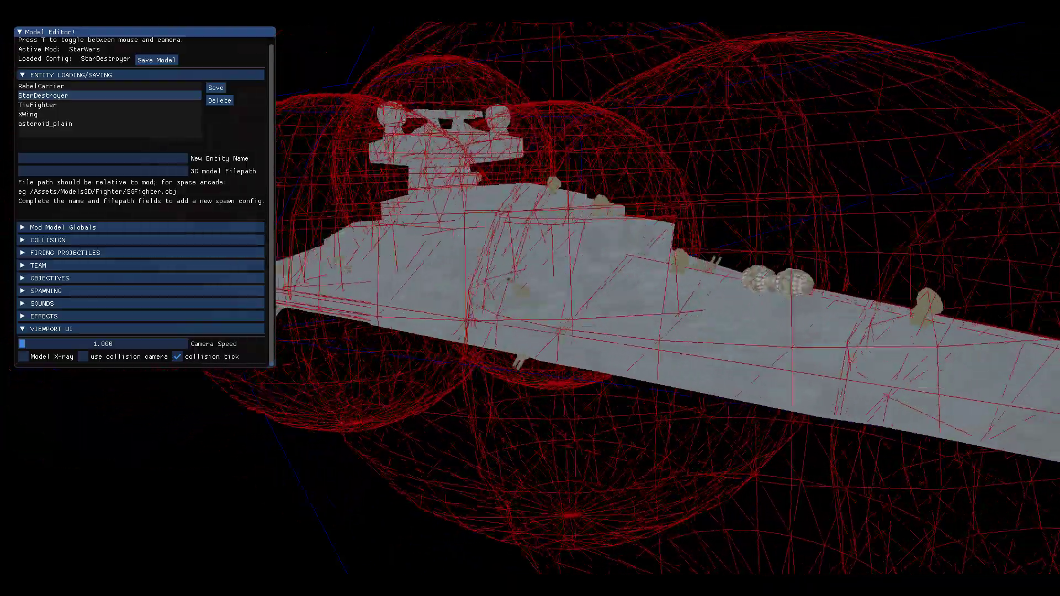
{"action": "key", "text": "d"}
{"action": "key", "text": "s"}
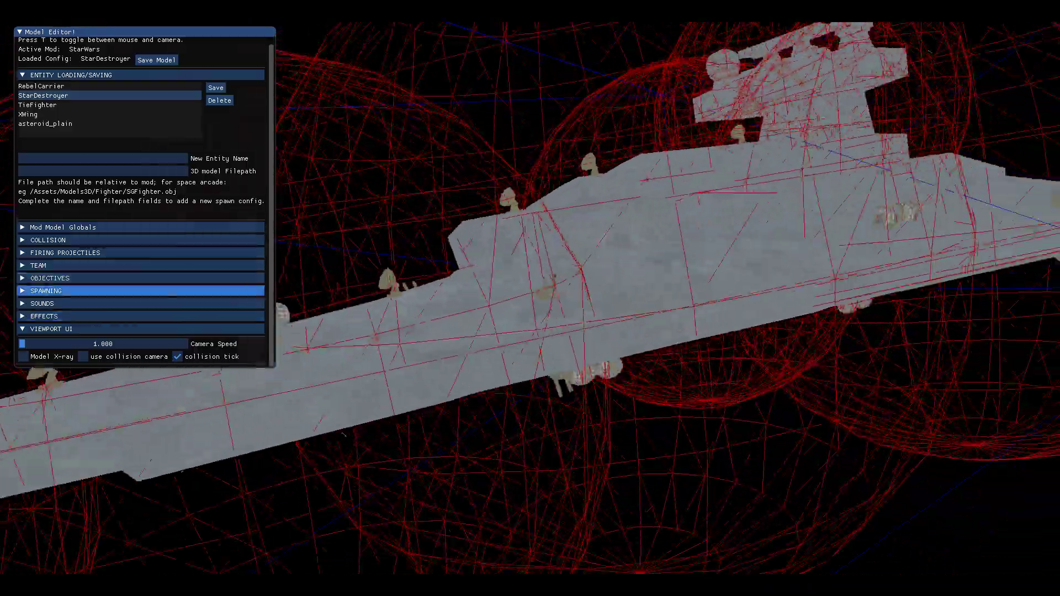
Leave the StarDestroyer model and open the Level Editor from the developer options
{"action": "key", "text": "t"}
{"action": "key", "text": "F1"}
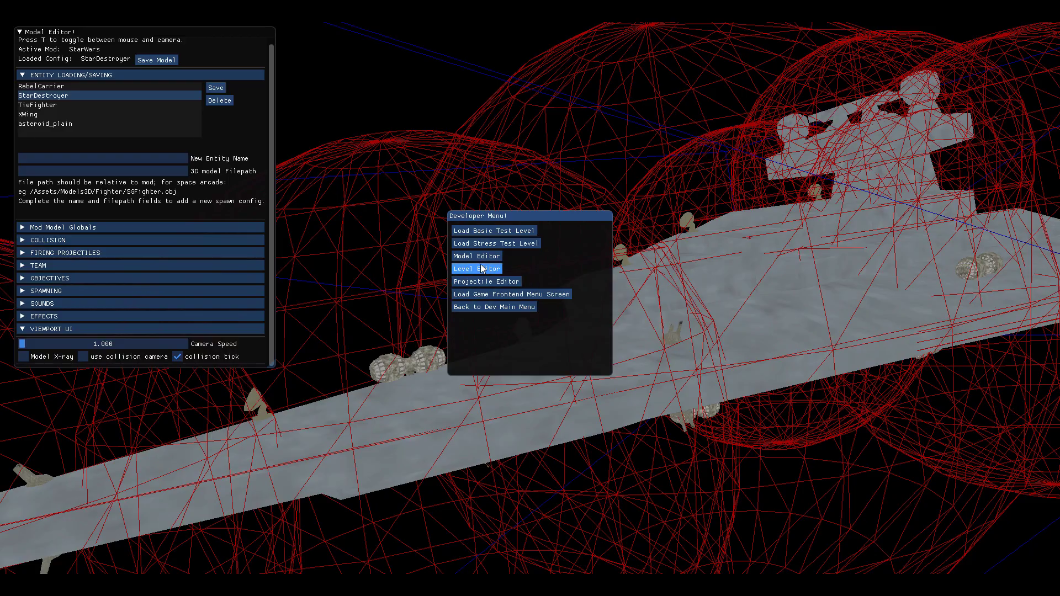
{"action": "left_click", "coordinate": [478, 270]}
{"action": "key", "text": "Escape"}
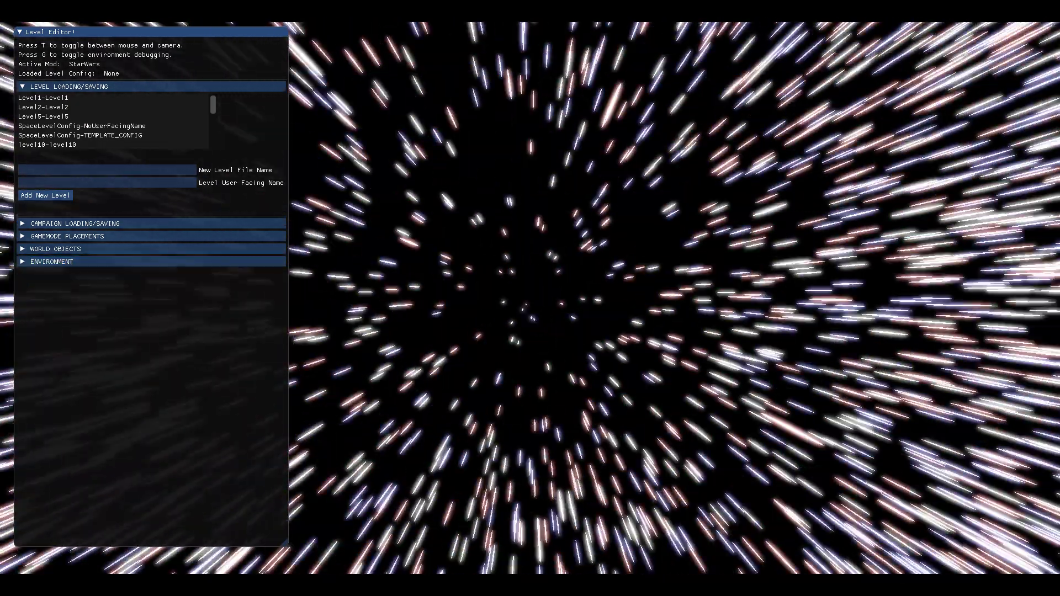
{"action": "key", "text": "Escape"}
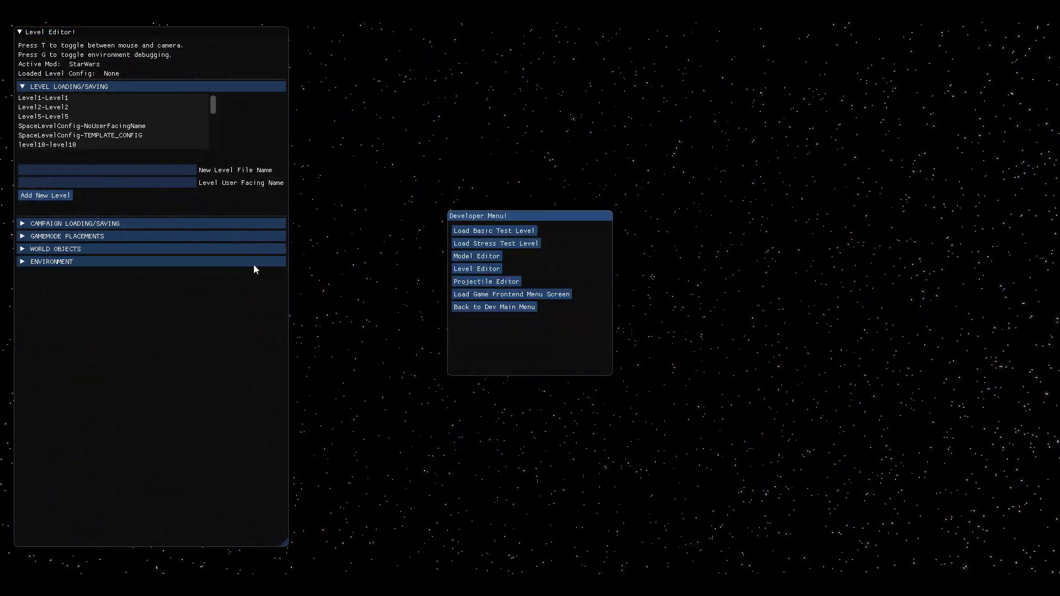
Load level10, look around its space environment, then save the level and start playing it
{"action": "left_click", "coordinate": [82, 145]}
{"action": "key", "text": "F1"}
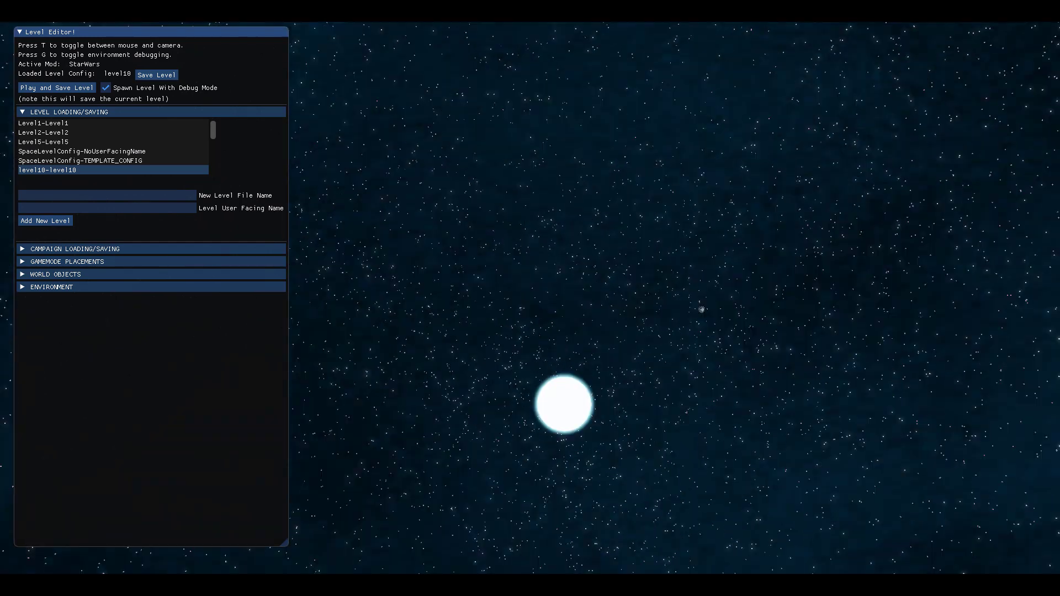
{"action": "key", "text": "F1"}
{"action": "key", "text": "F1"}
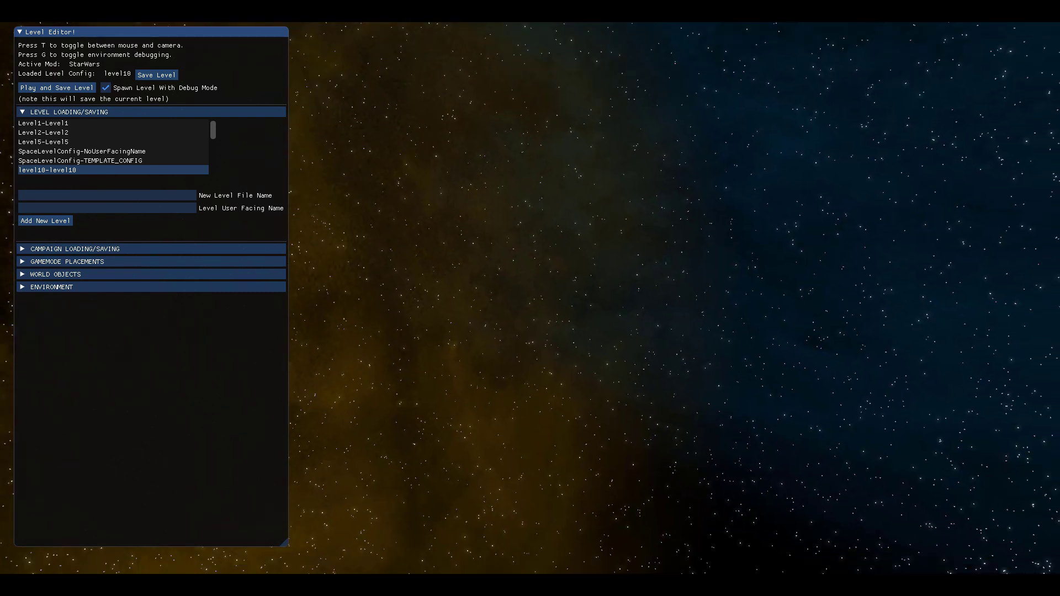
{"action": "key", "text": "Escape"}
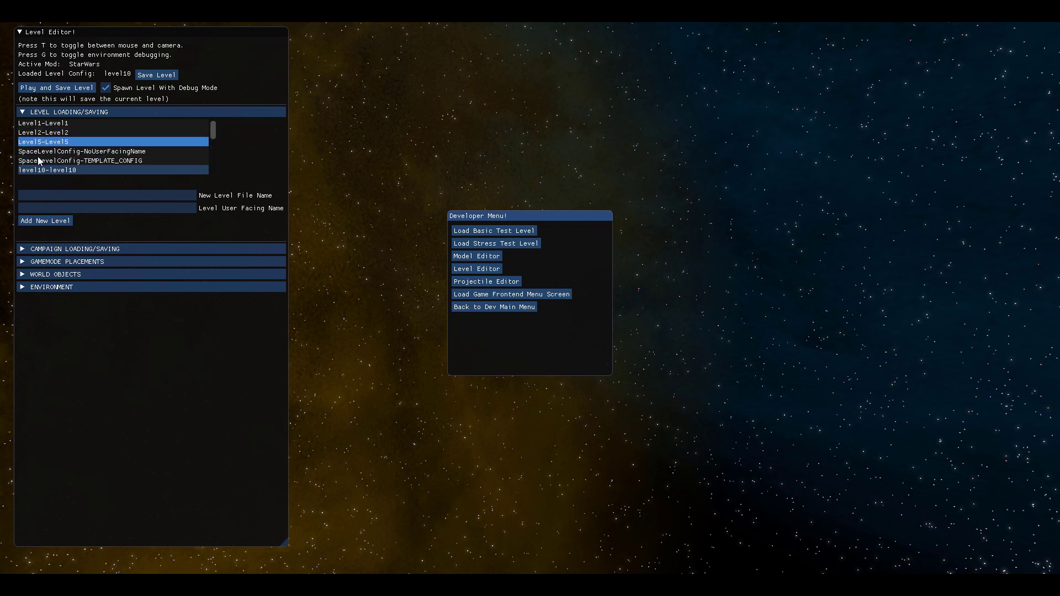
{"action": "left_click", "coordinate": [54, 87]}
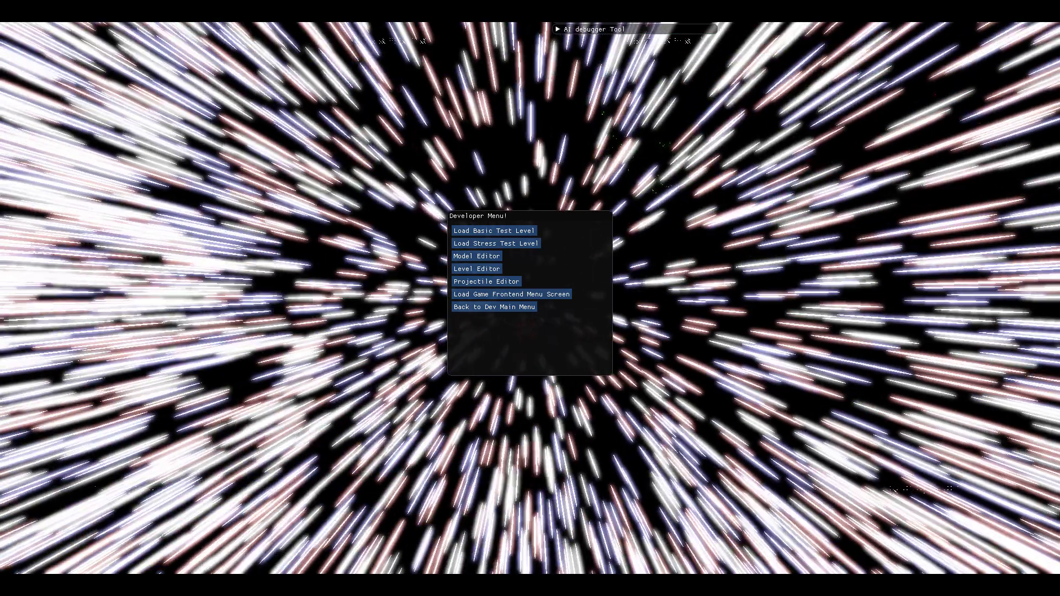